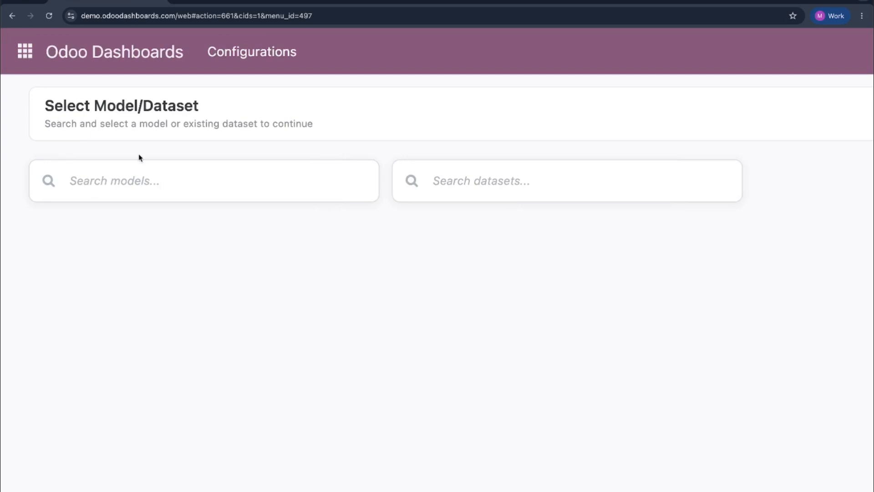
- Create a dataset from the Sales Order model, naming it "sales order" followed by the user's first name
{"action": "left_click", "coordinate": [245, 186]}
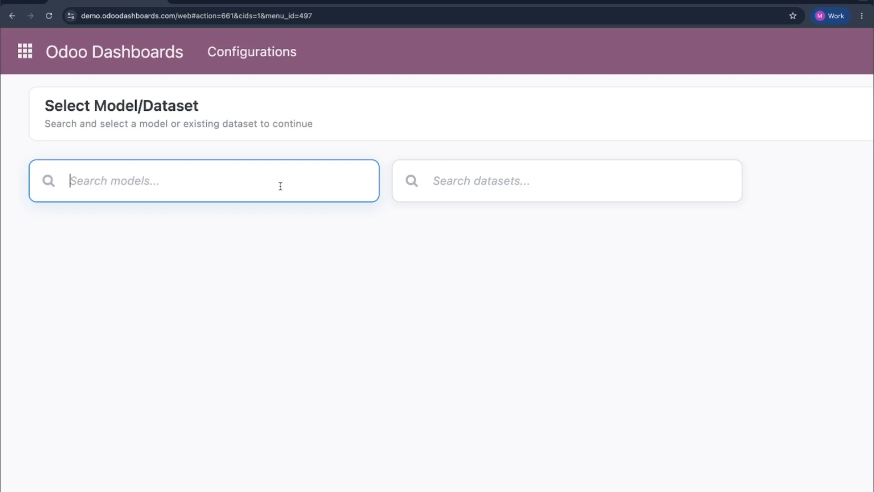
{"action": "type", "text": "sales o"}
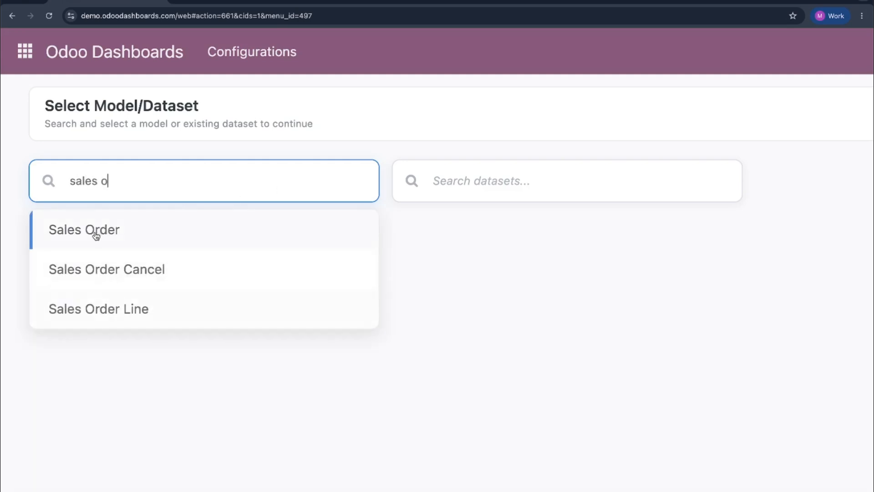
{"action": "left_click", "coordinate": [114, 232]}
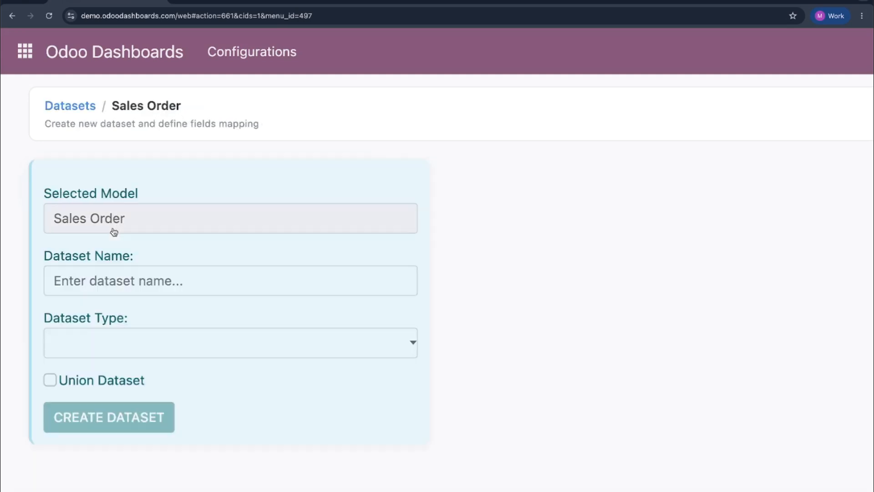
{"action": "left_click", "coordinate": [130, 288]}
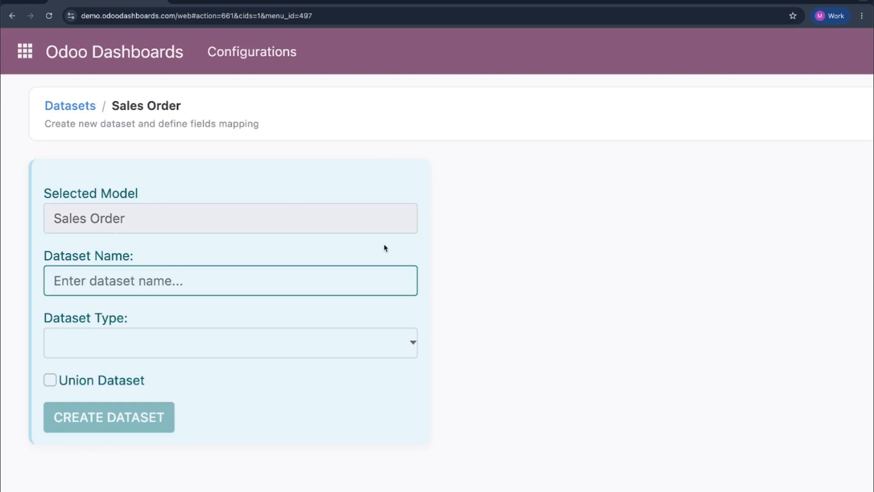
{"action": "type", "text": "sales order"}
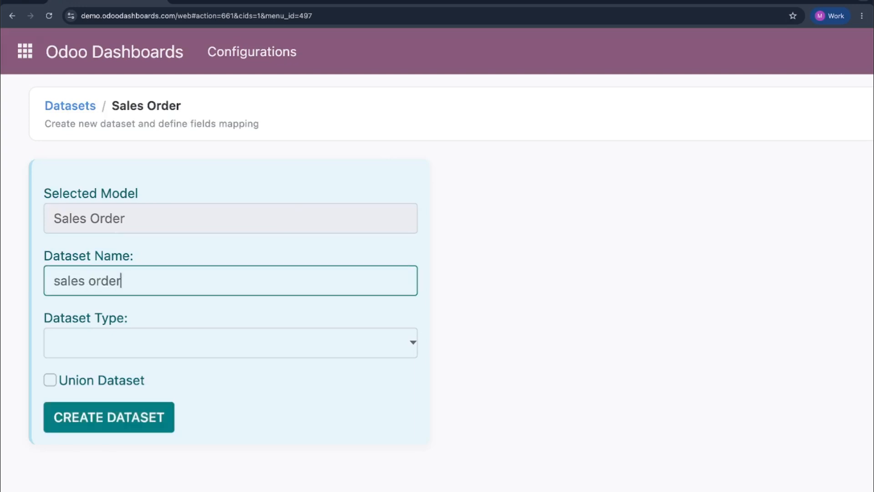
{"action": "type", "text": " moaz"}
{"action": "left_click", "coordinate": [96, 421]}
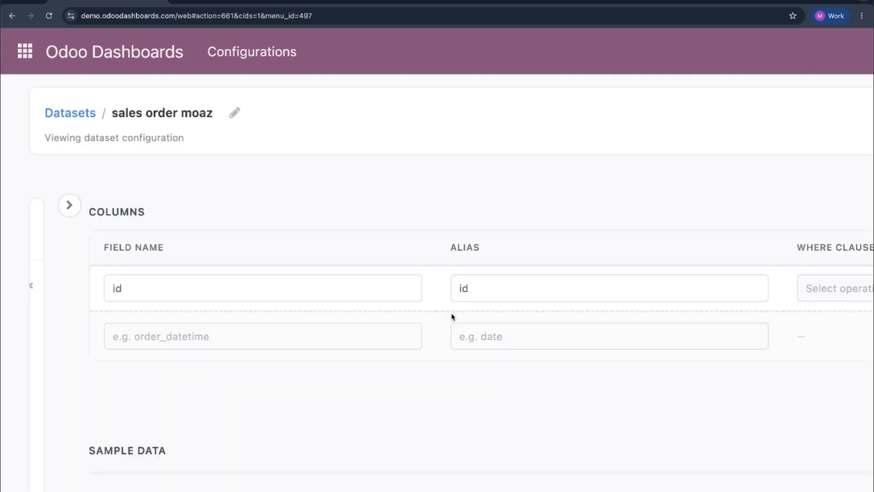
- Examine the new dataset's column definitions, sample data and row count
{"action": "scroll", "coordinate": [452, 323], "scroll_direction": "down", "scroll_amount": 5}
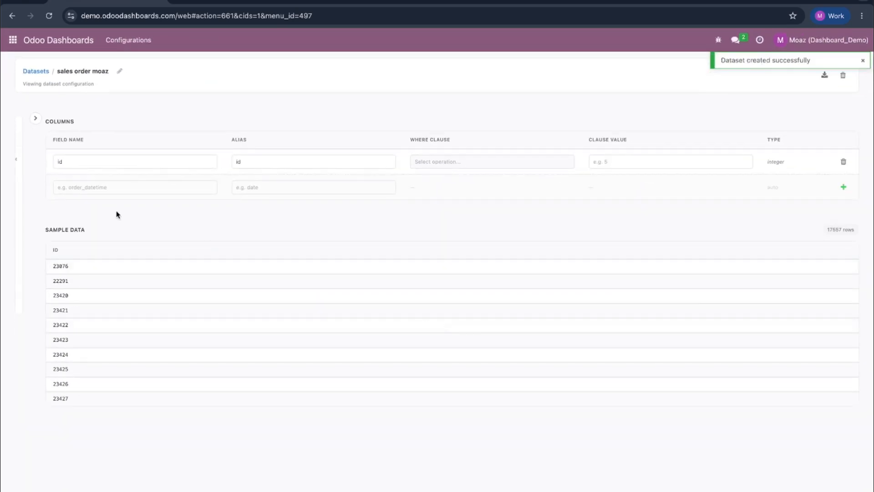
{"action": "scroll", "coordinate": [72, 156], "scroll_direction": "up", "scroll_amount": 5}
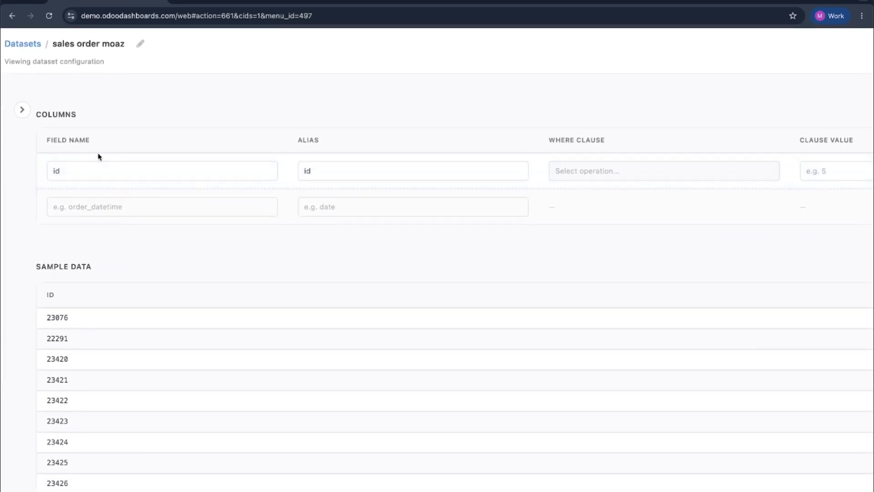
{"action": "scroll", "coordinate": [108, 335], "scroll_direction": "down", "scroll_amount": 2}
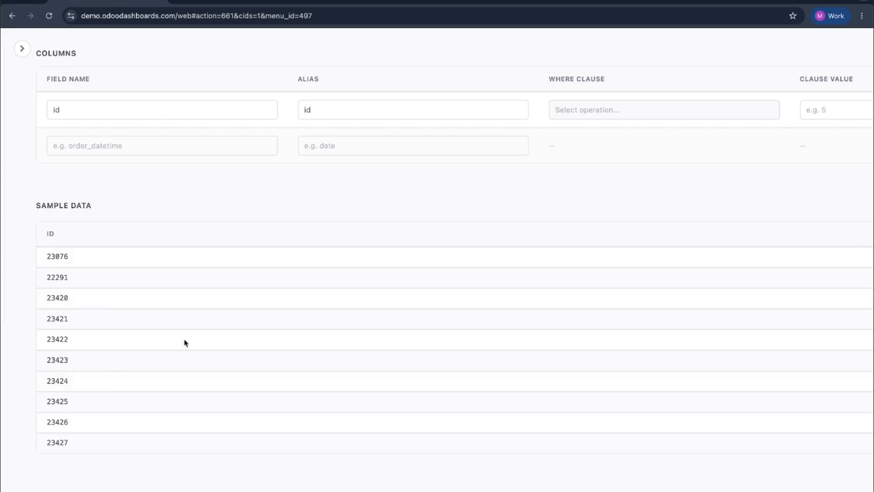
{"action": "scroll", "coordinate": [279, 267], "scroll_direction": "right", "scroll_amount": 7}
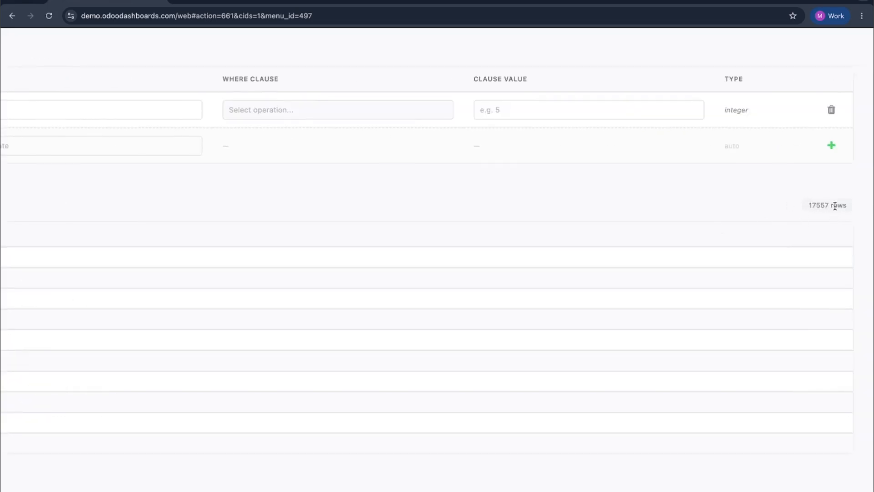
{"action": "scroll", "coordinate": [835, 206], "scroll_direction": "up", "scroll_amount": 5}
{"action": "scroll", "coordinate": [804, 205], "scroll_direction": "right", "scroll_amount": 1}
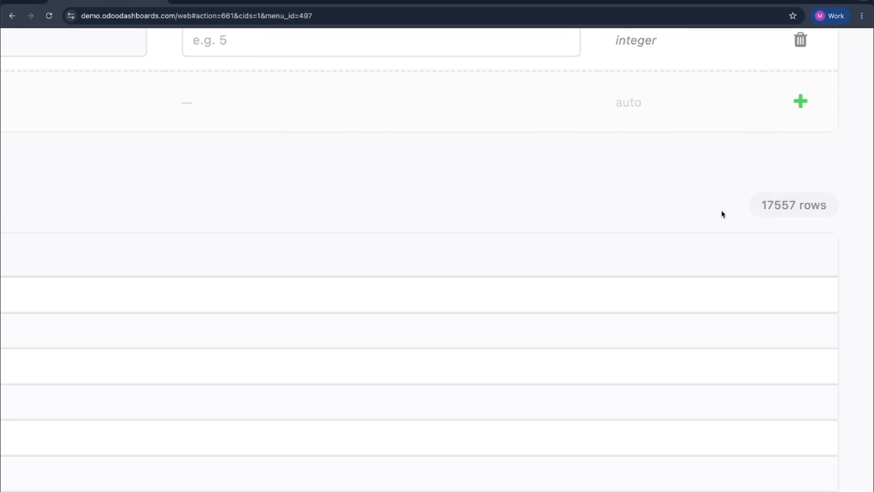
{"action": "scroll", "coordinate": [821, 199], "scroll_direction": "down", "scroll_amount": 5}
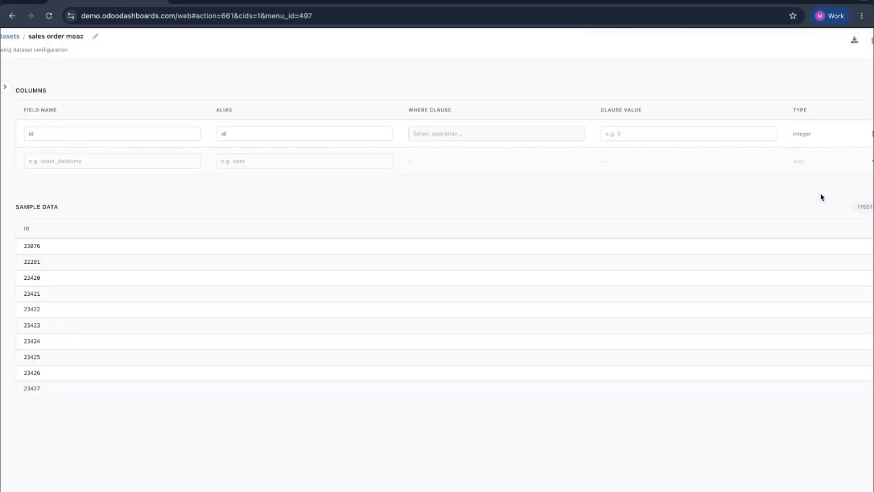
{"action": "scroll", "coordinate": [822, 198], "scroll_direction": "down", "scroll_amount": 2}
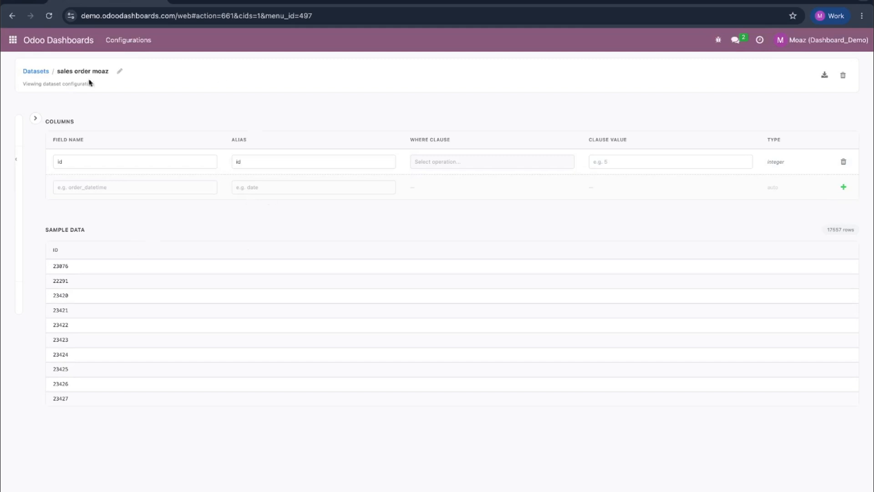
- Expand the Sales Order field list, filter it by "amou" and select the Untaxed Amount field
{"action": "left_click", "coordinate": [35, 121]}
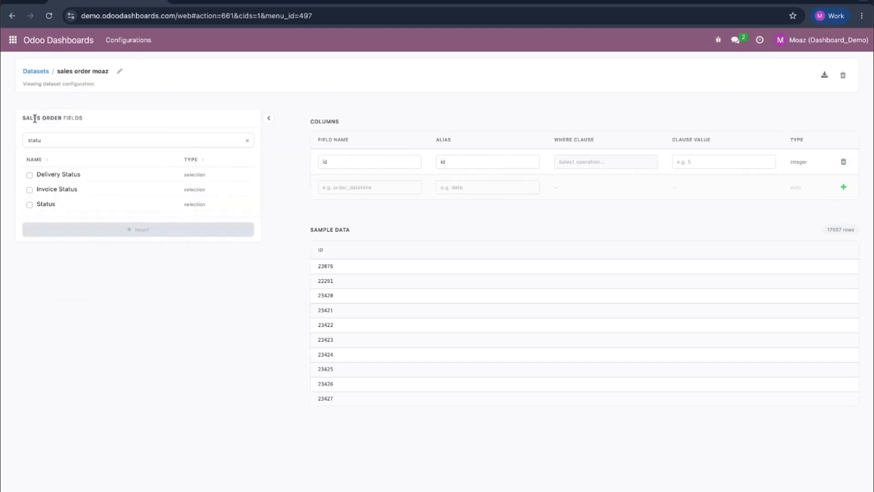
{"action": "left_click", "coordinate": [63, 144]}
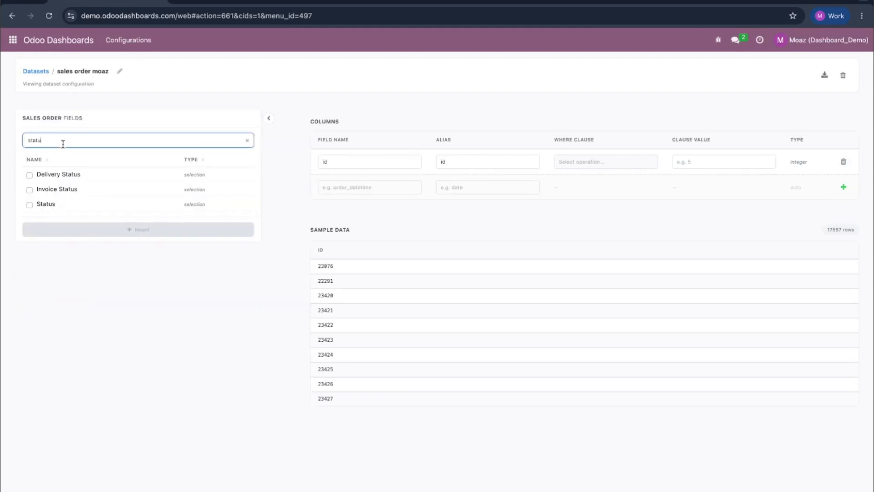
{"action": "key", "text": "ctrl+a"}
{"action": "type", "text": "amo"}
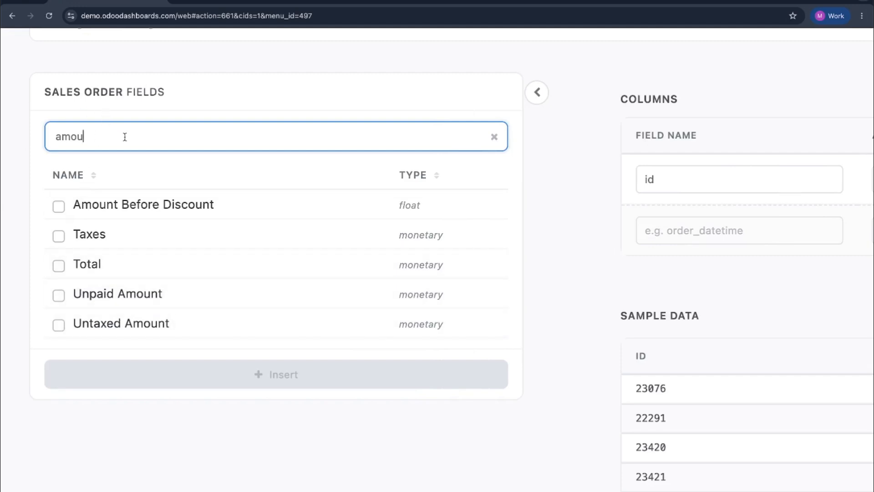
{"action": "left_click", "coordinate": [59, 326]}
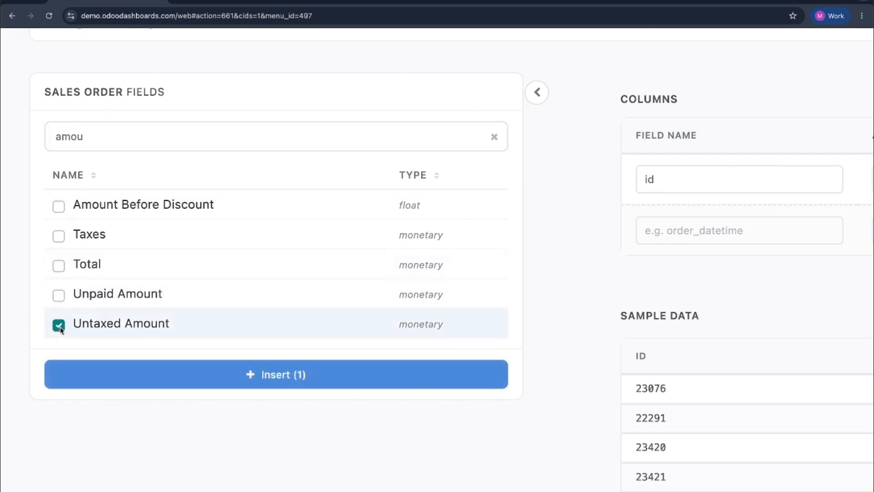
- Clear the field filter to view the full Sales Order field list, and filter by "amou" again to check the selection
{"action": "left_click", "coordinate": [495, 137]}
{"action": "scroll", "coordinate": [121, 302], "scroll_direction": "down", "scroll_amount": 2}
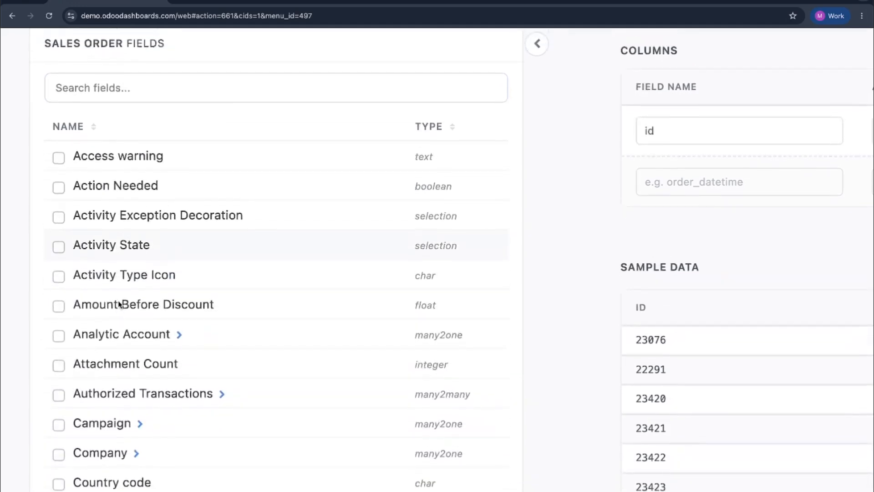
{"action": "scroll", "coordinate": [120, 304], "scroll_direction": "up", "scroll_amount": 2}
{"action": "scroll", "coordinate": [120, 304], "scroll_direction": "down", "scroll_amount": 3}
{"action": "left_click", "coordinate": [171, 176]}
{"action": "type", "text": "a"}
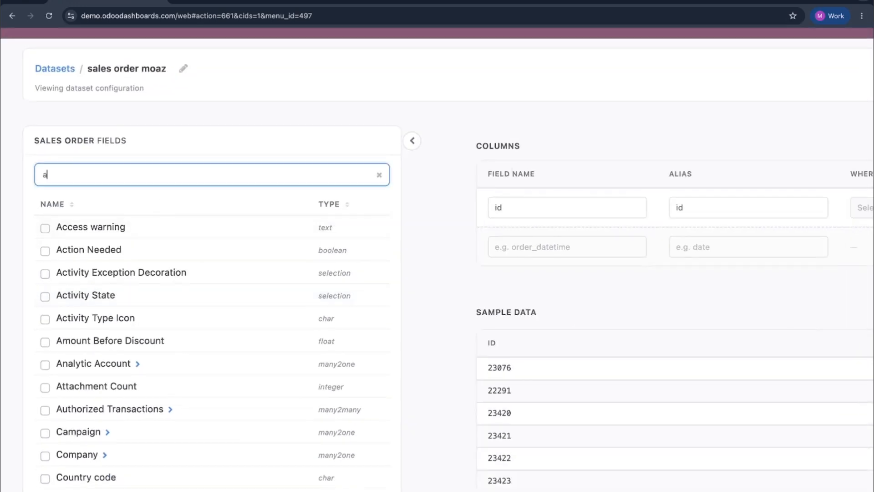
{"action": "type", "text": "mou"}
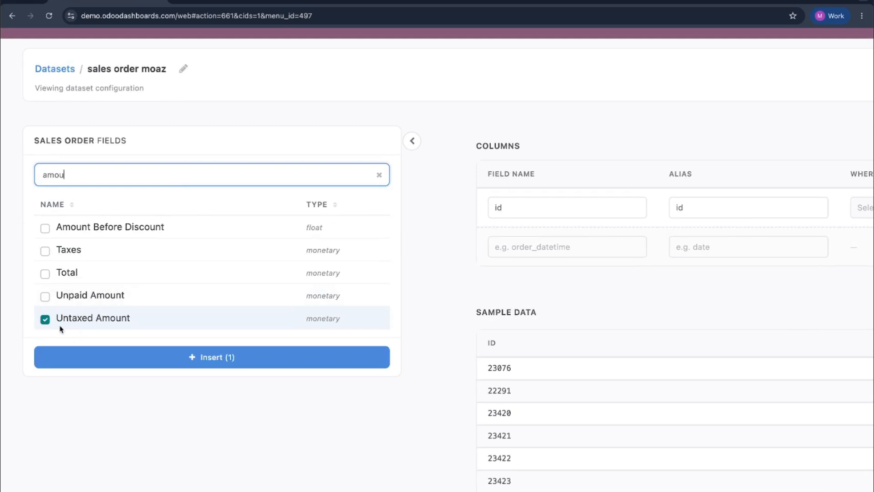
- Filter the Sales Order fields by "order" and select the Order Date field
{"action": "double_click", "coordinate": [166, 173]}
{"action": "type", "text": "s"}
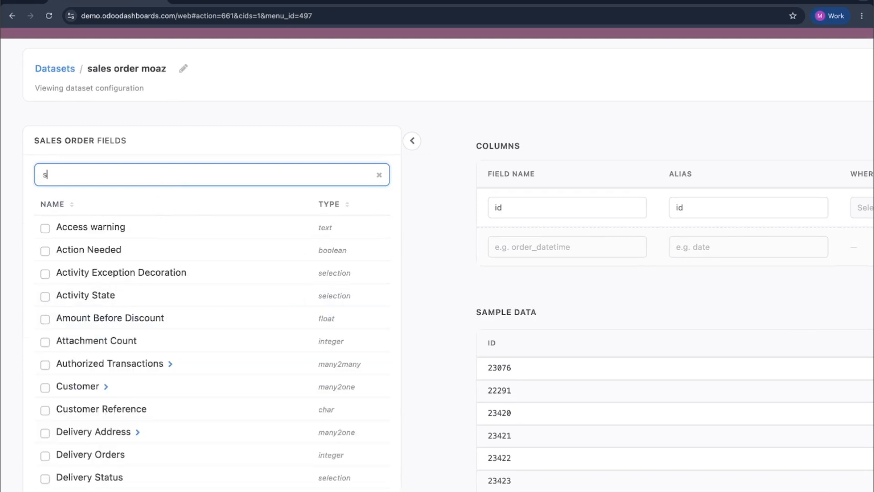
{"action": "key", "text": "BackSpace"}
{"action": "type", "text": "data"}
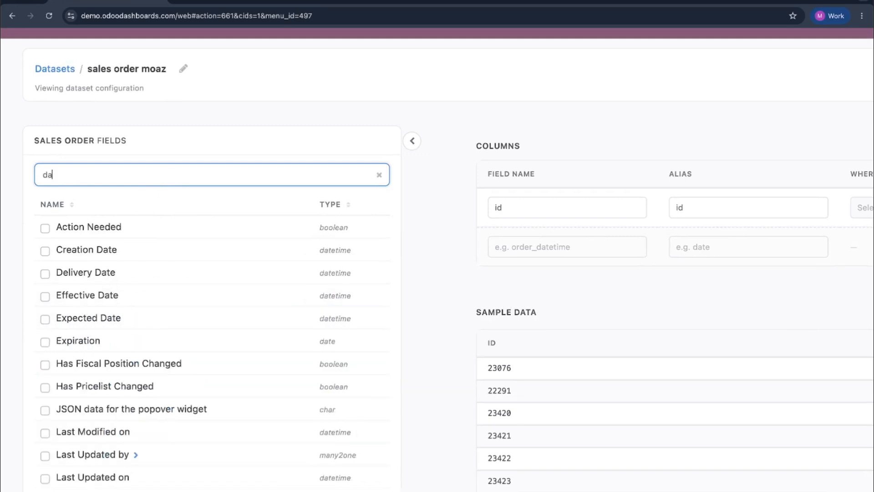
{"action": "key", "text": "BackSpace"}
{"action": "key", "text": "BackSpace"}
{"action": "key", "text": "BackSpace"}
{"action": "key", "text": "BackSpace"}
{"action": "type", "text": "order"}
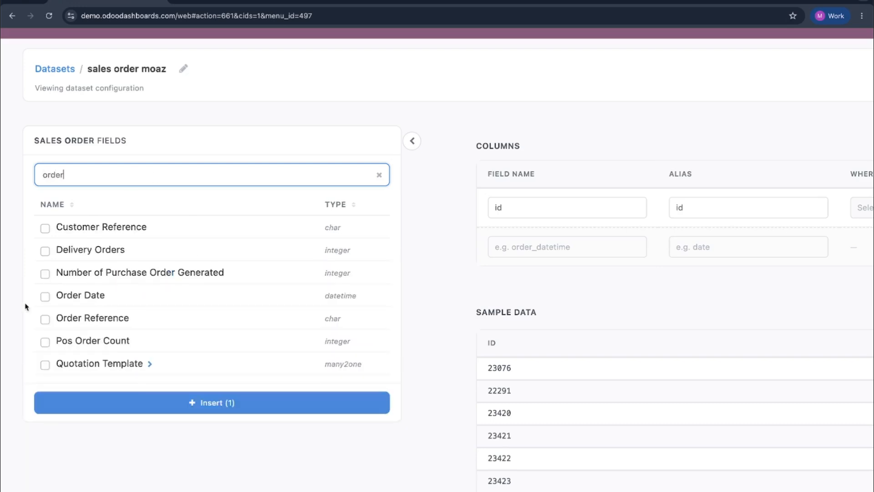
{"action": "left_click", "coordinate": [44, 296]}
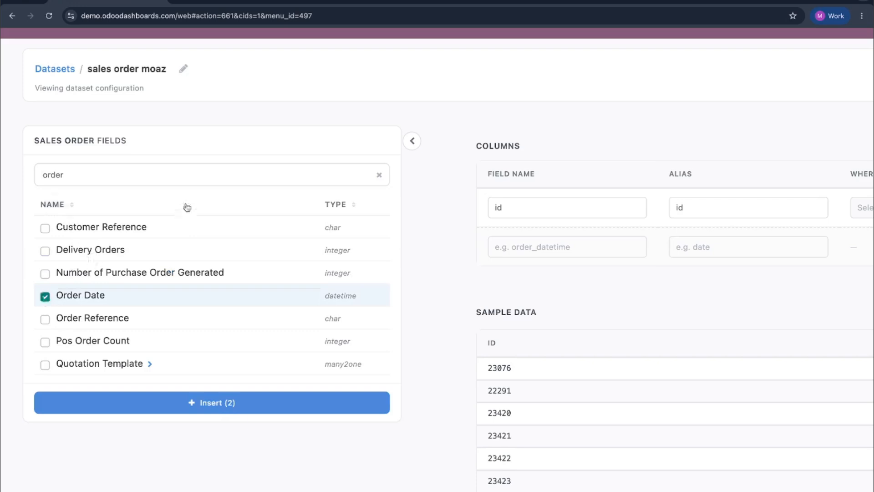
- Filter the Sales Order fields by "stat" and select the Status field
{"action": "double_click", "coordinate": [250, 180]}
{"action": "type", "text": "stat"}
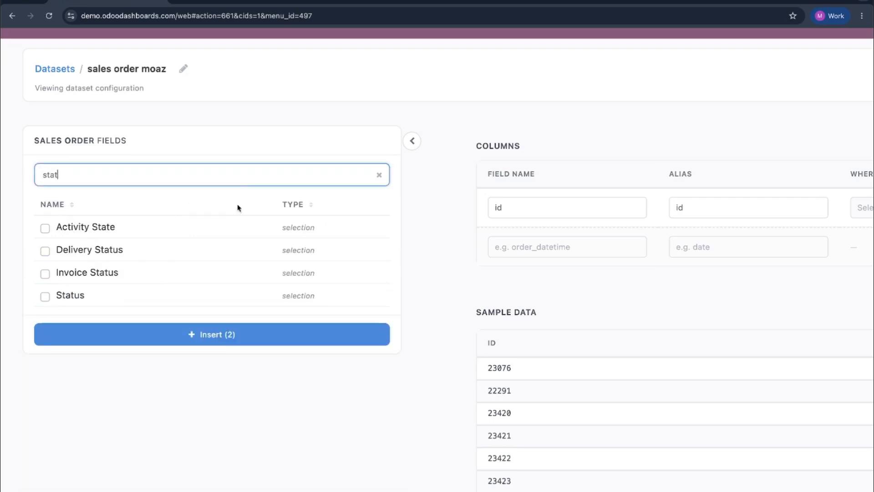
{"action": "left_click", "coordinate": [45, 297]}
- Insert the three selected fields as dataset columns, collapse the field list and save all changes
{"action": "left_click", "coordinate": [124, 337]}
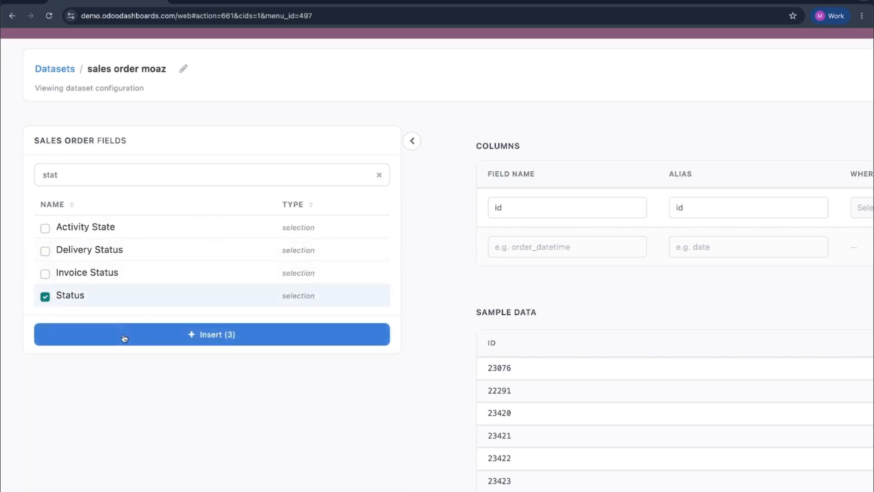
{"action": "left_click", "coordinate": [412, 141]}
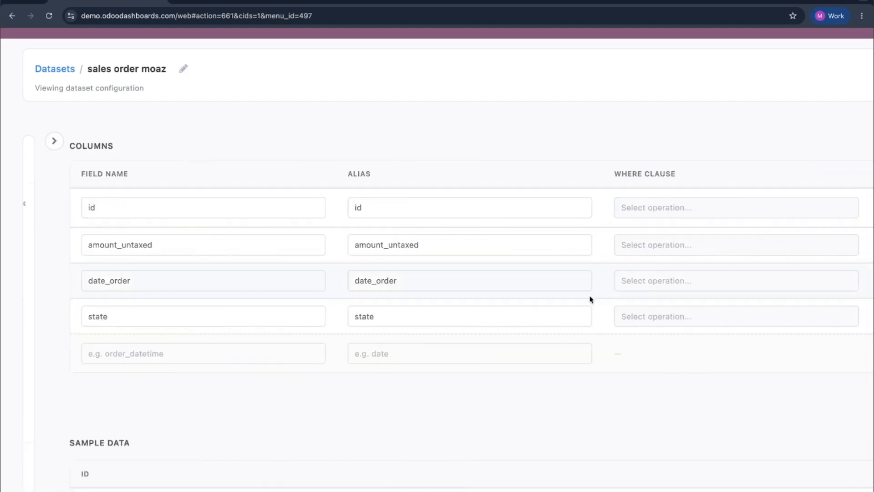
{"action": "scroll", "coordinate": [591, 299], "scroll_direction": "down", "scroll_amount": 5}
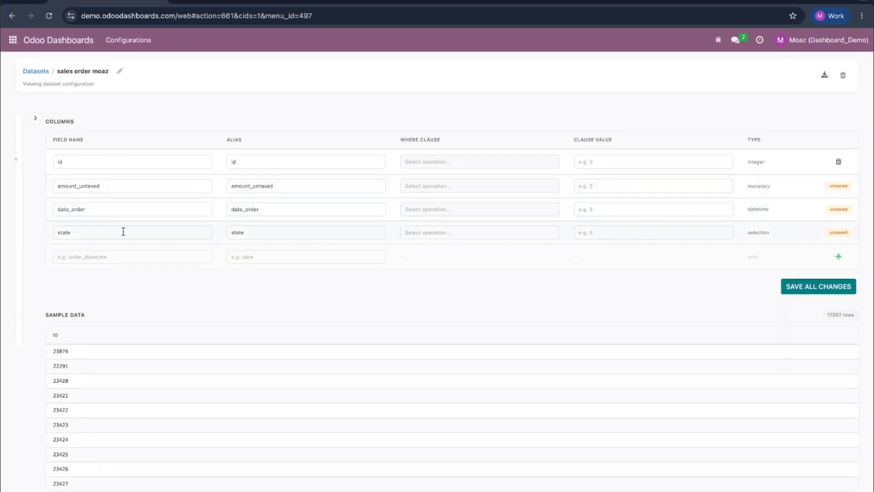
{"action": "left_click", "coordinate": [792, 288]}
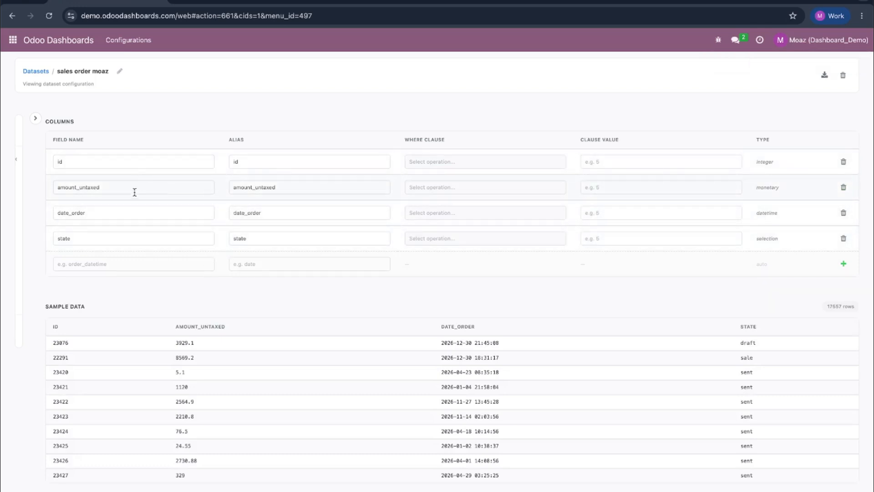
- Examine the saved columns' names and types and the sample data for untaxed amount, order date and state
{"action": "scroll", "coordinate": [124, 240], "scroll_direction": "up", "scroll_amount": 5}
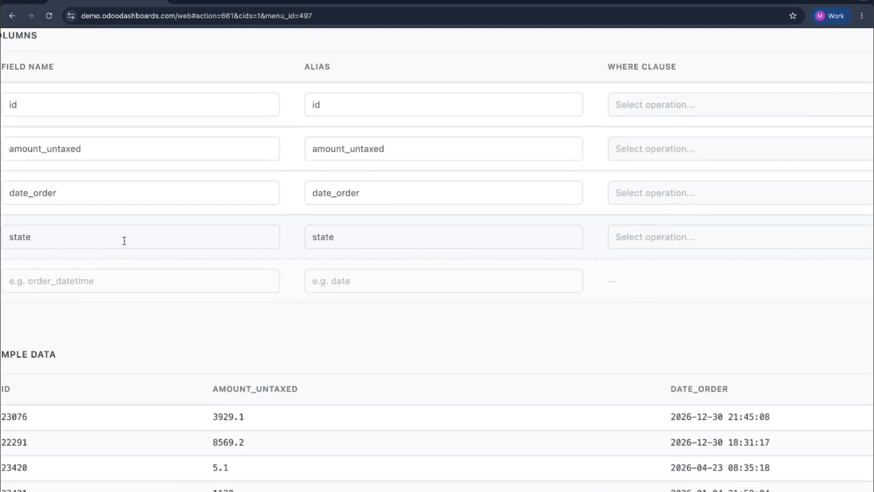
{"action": "scroll", "coordinate": [124, 241], "scroll_direction": "left", "scroll_amount": 2}
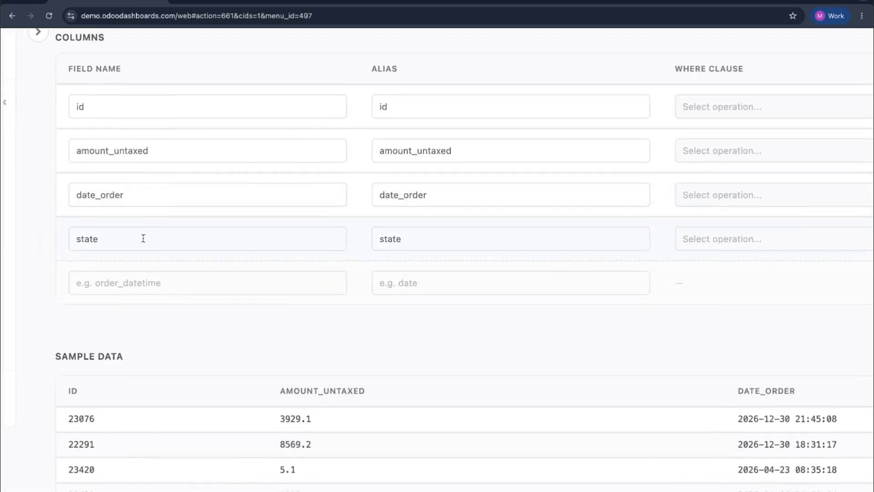
{"action": "scroll", "coordinate": [142, 238], "scroll_direction": "right", "scroll_amount": 10}
{"action": "scroll", "coordinate": [678, 166], "scroll_direction": "right", "scroll_amount": 2}
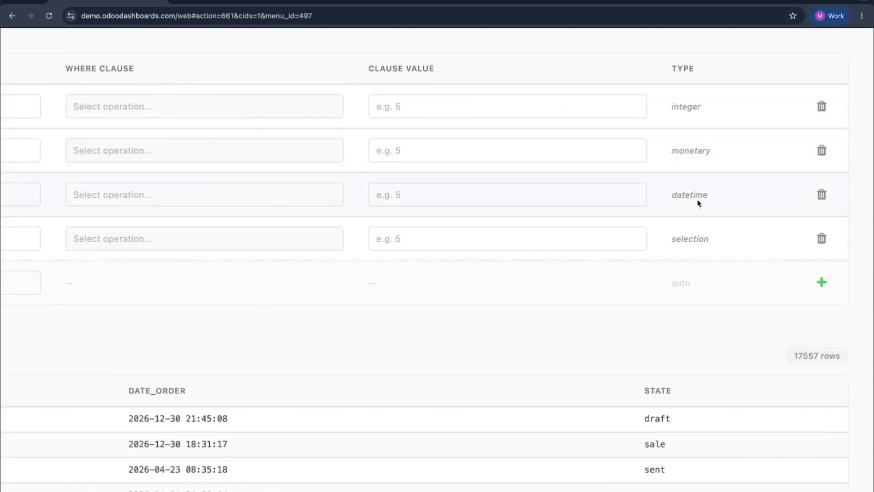
{"action": "scroll", "coordinate": [685, 253], "scroll_direction": "left", "scroll_amount": 11}
{"action": "scroll", "coordinate": [684, 253], "scroll_direction": "down", "scroll_amount": 4}
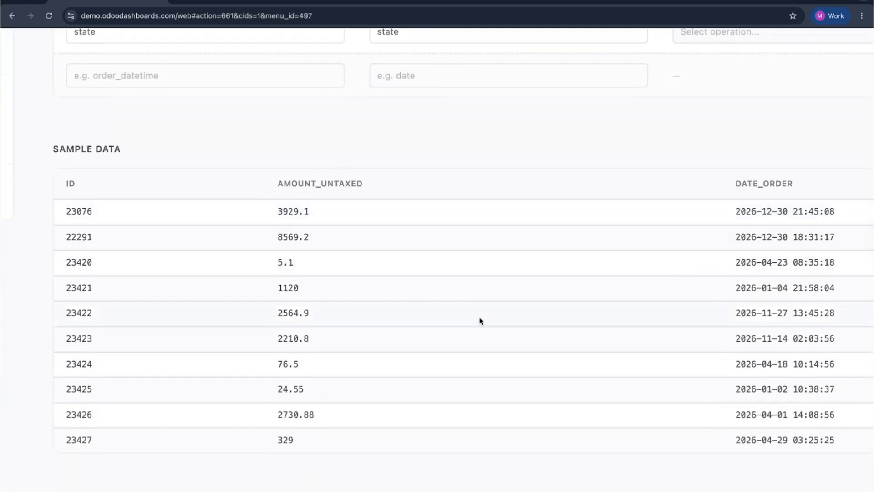
{"action": "scroll", "coordinate": [480, 319], "scroll_direction": "right", "scroll_amount": 5}
{"action": "scroll", "coordinate": [480, 318], "scroll_direction": "right", "scroll_amount": 6}
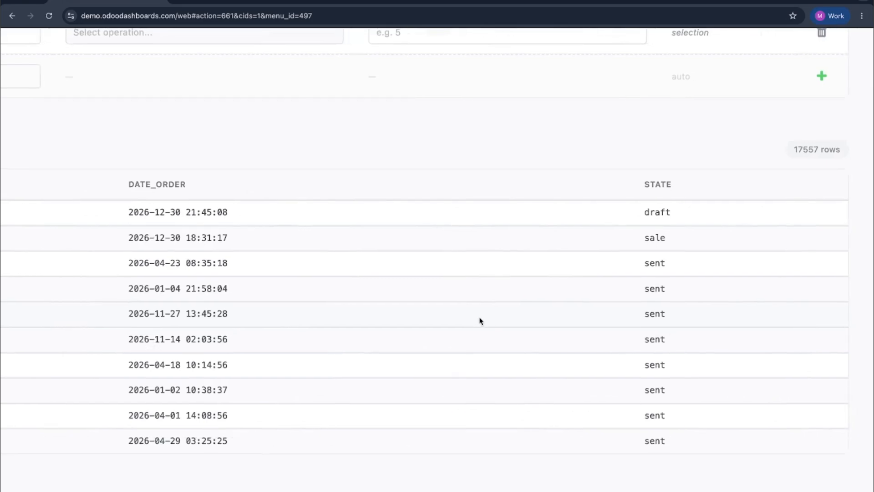
{"action": "scroll", "coordinate": [480, 321], "scroll_direction": "down", "scroll_amount": 5}
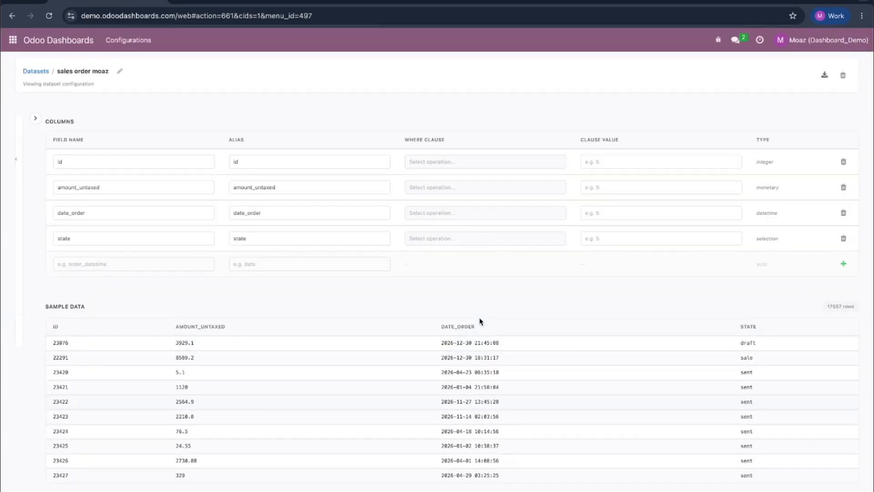
- Expand the Sales Order field list again, filter it by "cus" and open the related fields of Customer
{"action": "left_click", "coordinate": [35, 118]}
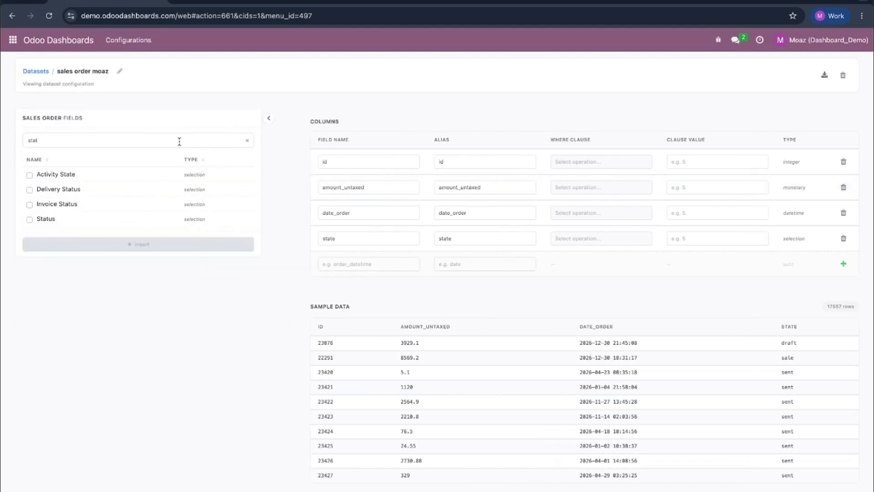
{"action": "scroll", "coordinate": [180, 141], "scroll_direction": "up", "scroll_amount": 5}
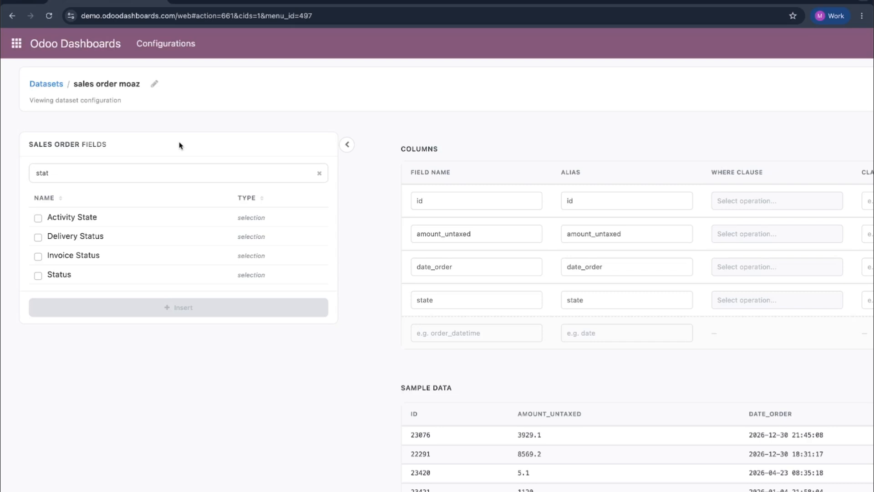
{"action": "double_click", "coordinate": [156, 178]}
{"action": "type", "text": "cus"}
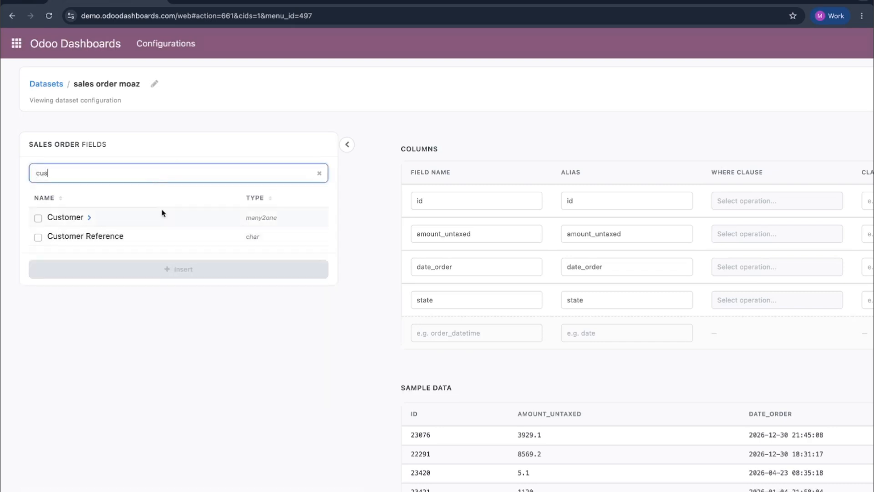
{"action": "scroll", "coordinate": [163, 213], "scroll_direction": "up", "scroll_amount": 1}
{"action": "scroll", "coordinate": [163, 213], "scroll_direction": "left", "scroll_amount": 1}
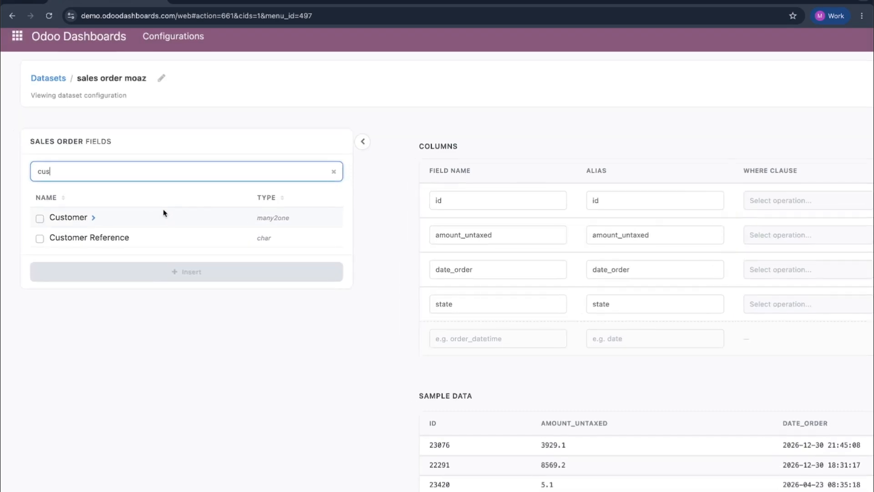
{"action": "scroll", "coordinate": [163, 213], "scroll_direction": "up", "scroll_amount": 1}
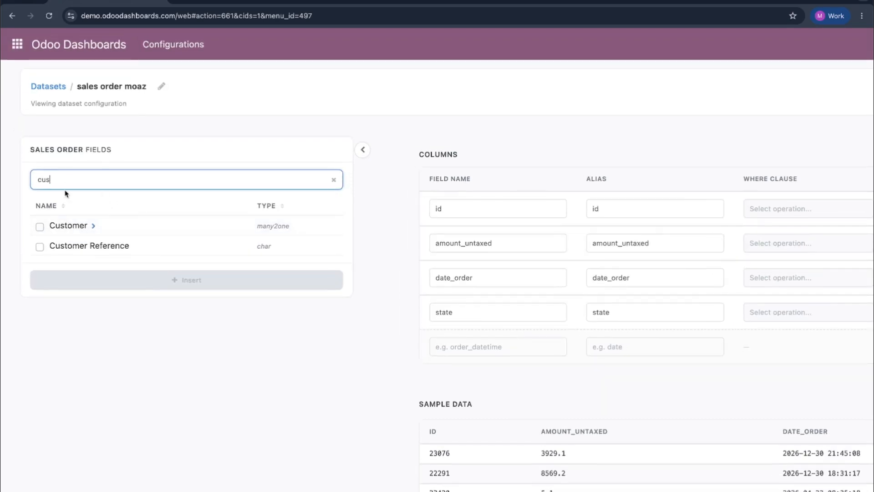
{"action": "left_click", "coordinate": [94, 228]}
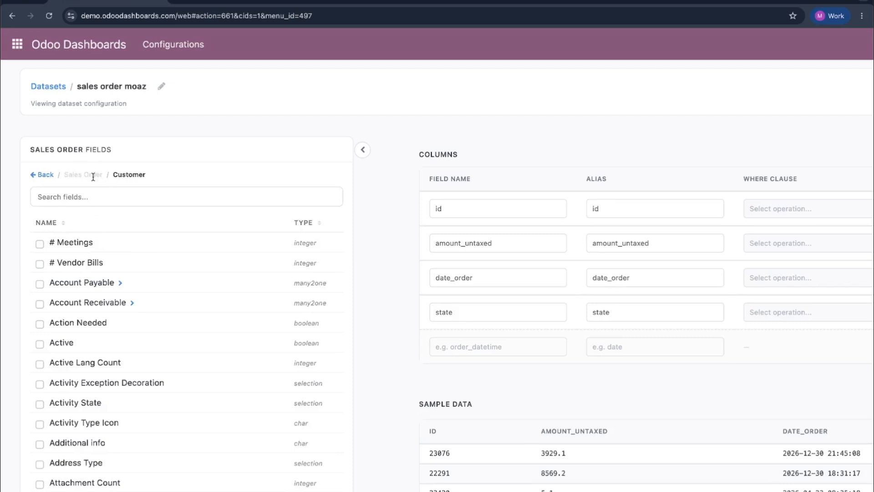
- Filter the Customer fields by "name" and insert the Name field as a dataset column
{"action": "left_click", "coordinate": [72, 196]}
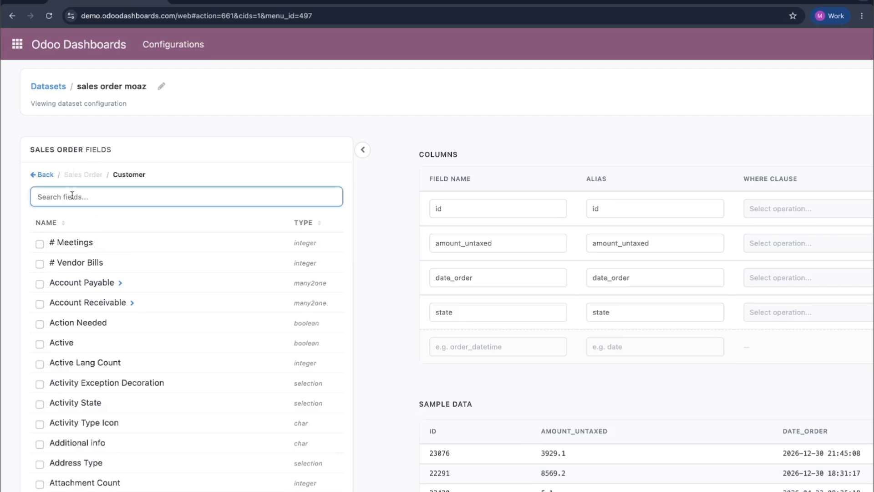
{"action": "type", "text": "name"}
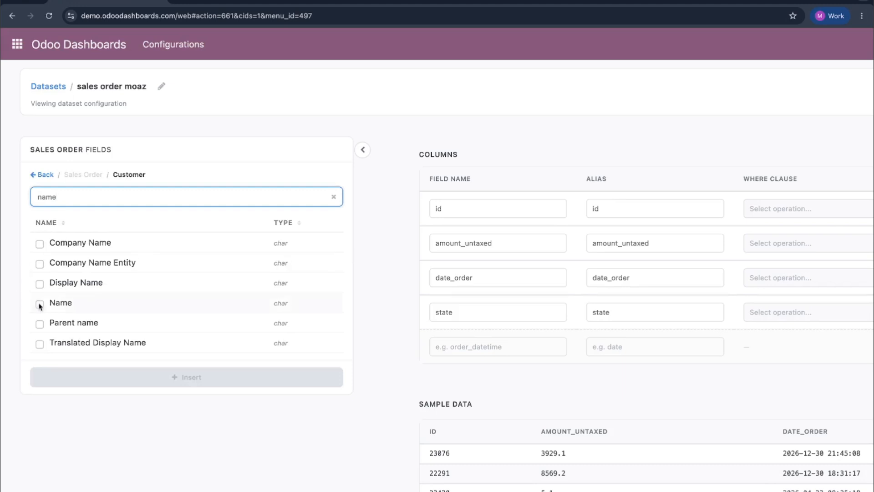
{"action": "left_click", "coordinate": [40, 305]}
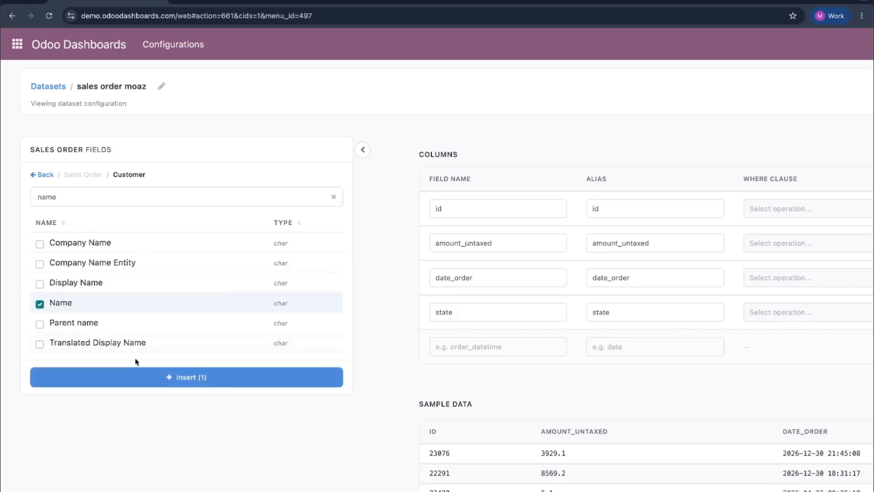
{"action": "left_click", "coordinate": [127, 381]}
- Filter the Customer fields by "country" and open the related fields of Country
{"action": "double_click", "coordinate": [95, 196]}
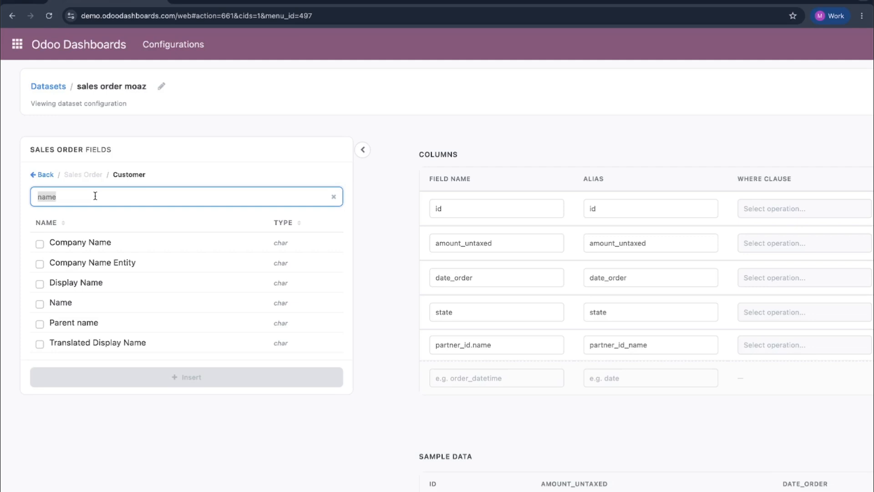
{"action": "type", "text": "country"}
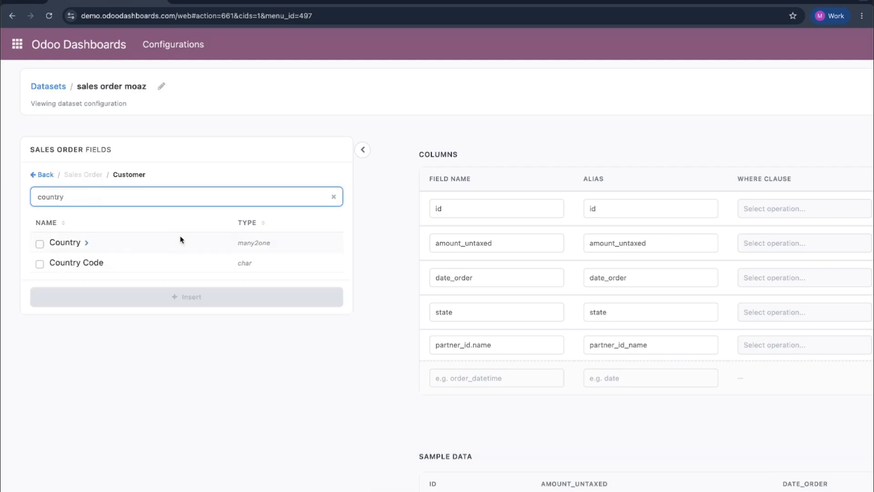
{"action": "left_click", "coordinate": [86, 243]}
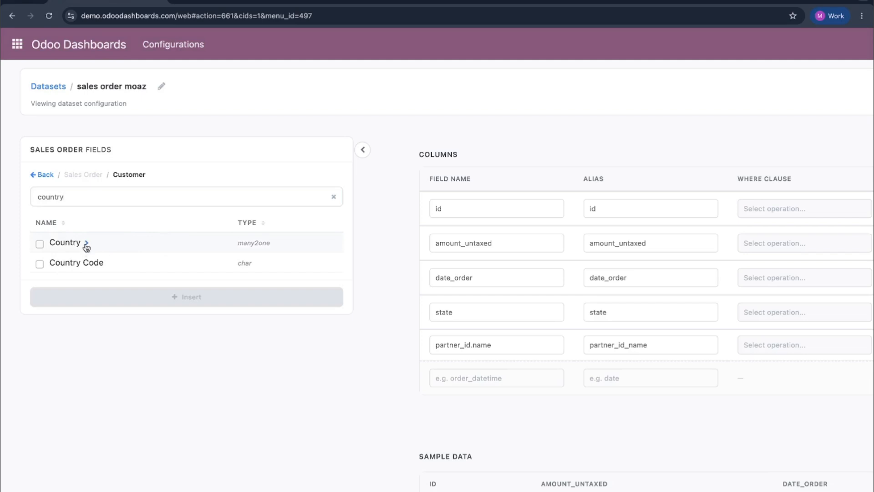
- Filter the Country fields by "name", insert Country Name as a column, then collapse the field list and save all changes
{"action": "left_click", "coordinate": [131, 195]}
{"action": "type", "text": "name"}
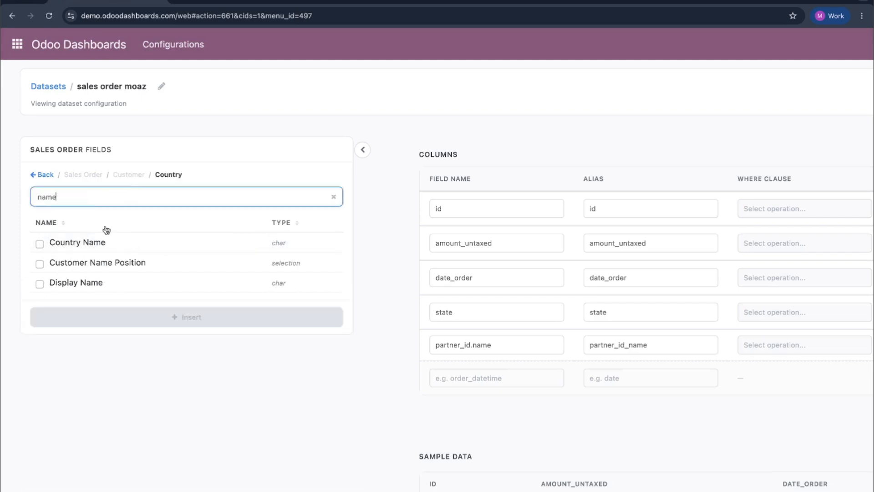
{"action": "left_click", "coordinate": [39, 244]}
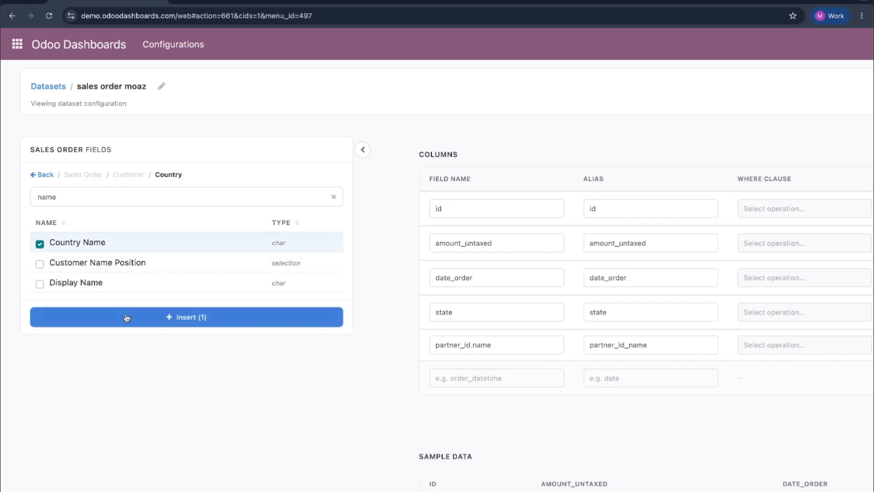
{"action": "left_click", "coordinate": [127, 318]}
{"action": "left_click", "coordinate": [363, 151]}
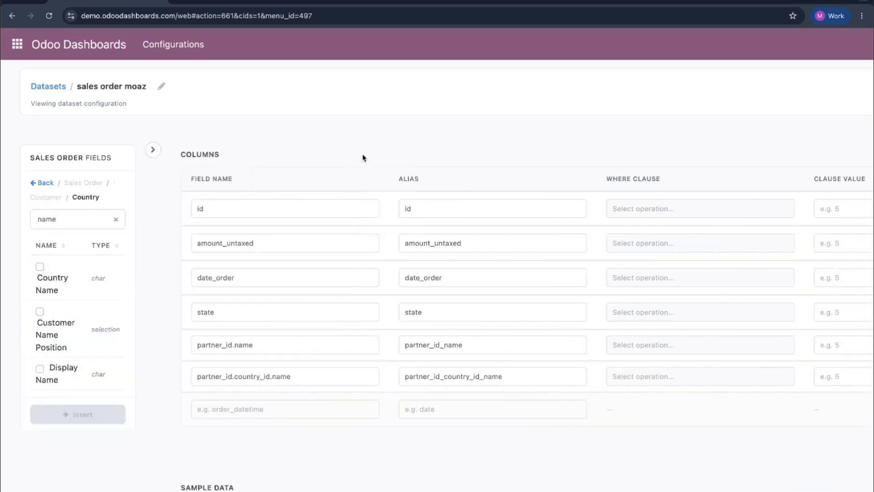
{"action": "left_click", "coordinate": [777, 447]}
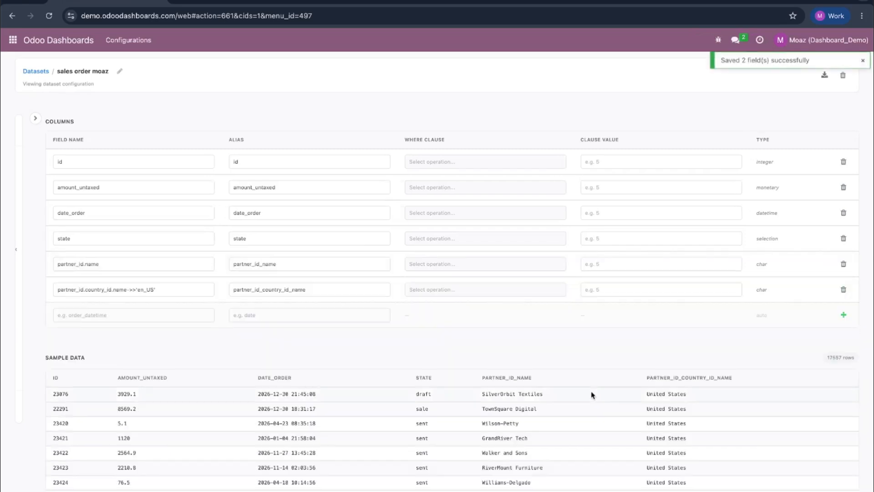
- Examine the customer name and customer country columns in the sample data
{"action": "scroll", "coordinate": [562, 365], "scroll_direction": "down", "scroll_amount": 1}
{"action": "scroll", "coordinate": [562, 365], "scroll_direction": "up", "scroll_amount": 4}
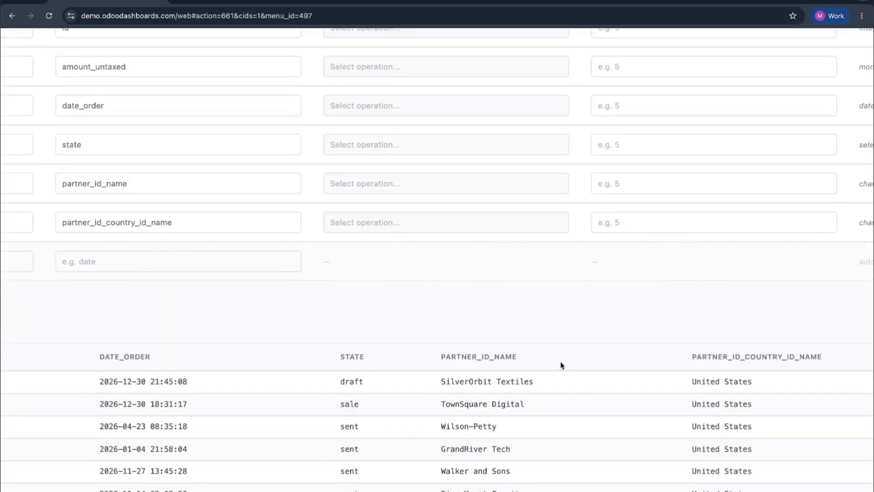
{"action": "scroll", "coordinate": [562, 366], "scroll_direction": "down", "scroll_amount": 2}
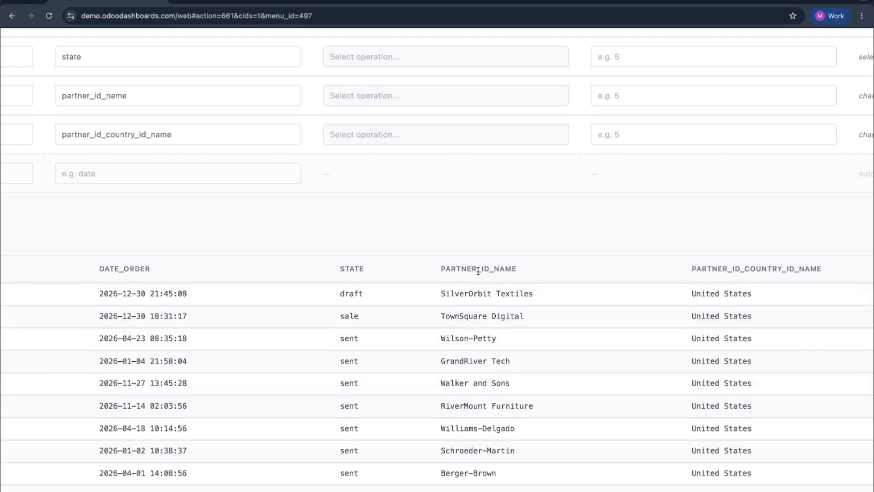
{"action": "left_click_drag", "start_coordinate": [440, 268], "coordinate": [518, 270]}
{"action": "left_click_drag", "start_coordinate": [690, 269], "coordinate": [835, 274]}
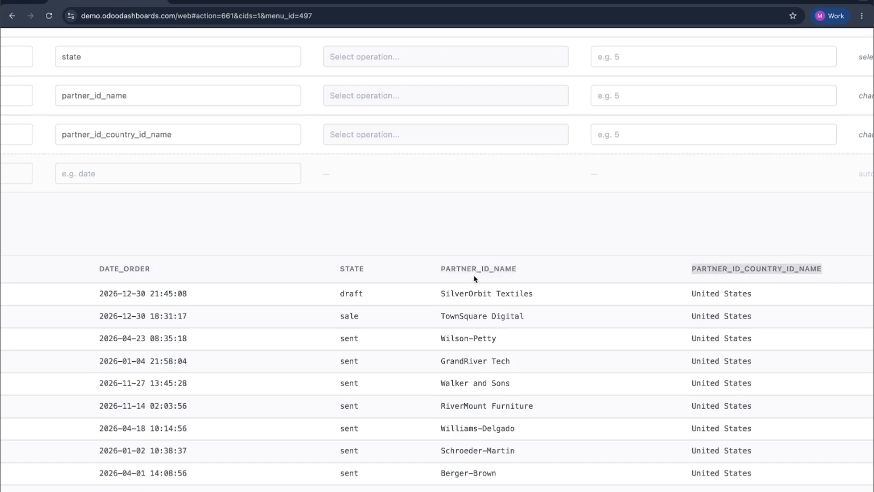
- Examine how the partner_id.name column's field name combines the relation and its related field
{"action": "scroll", "coordinate": [509, 232], "scroll_direction": "left", "scroll_amount": 6}
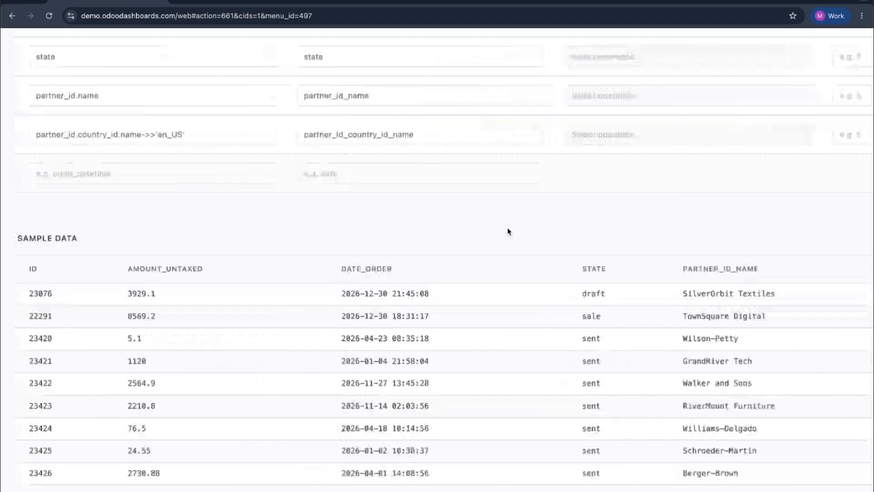
{"action": "scroll", "coordinate": [508, 234], "scroll_direction": "up", "scroll_amount": 3}
{"action": "scroll", "coordinate": [508, 237], "scroll_direction": "up", "scroll_amount": 5}
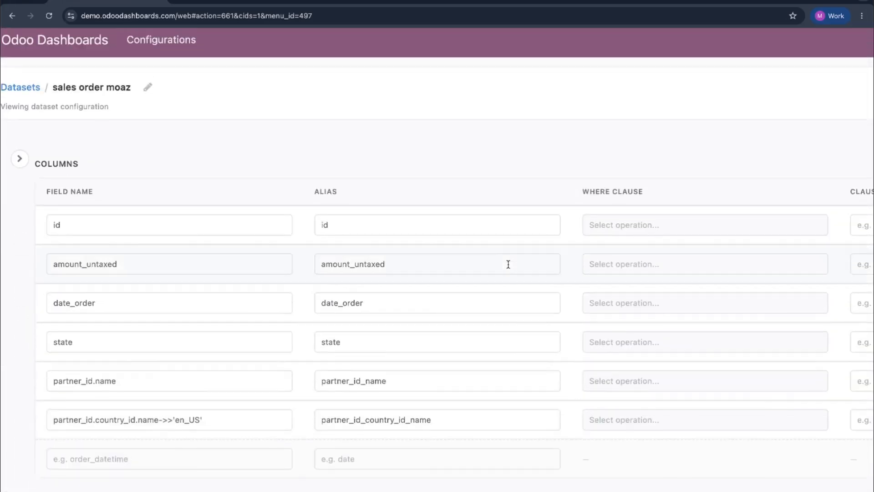
{"action": "scroll", "coordinate": [386, 338], "scroll_direction": "down", "scroll_amount": 2}
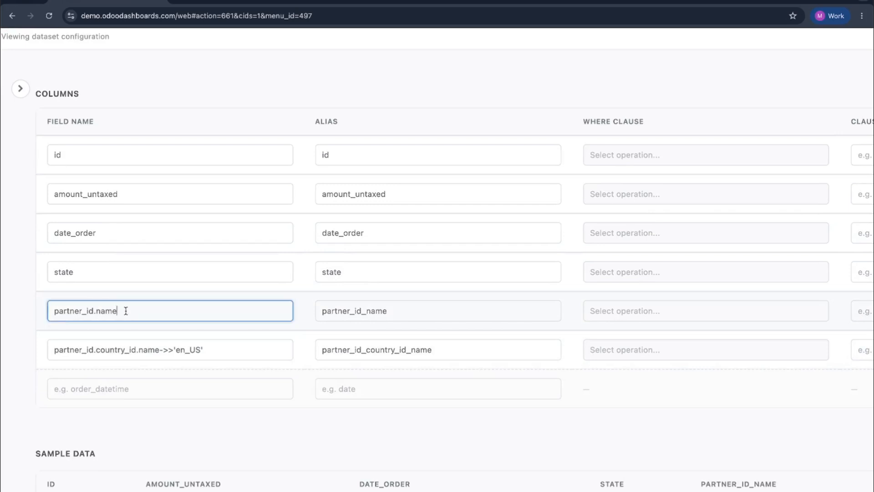
{"action": "left_click_drag", "start_coordinate": [125, 310], "coordinate": [53, 310]}
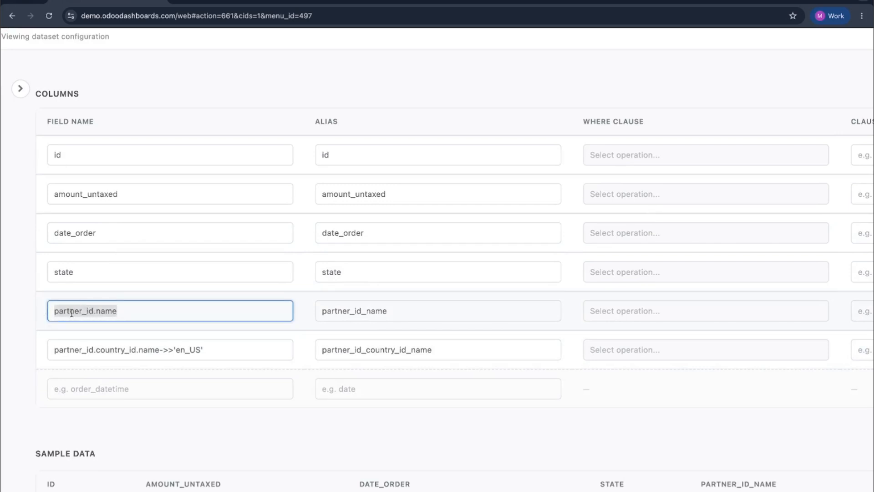
{"action": "double_click", "coordinate": [73, 311]}
{"action": "double_click", "coordinate": [134, 311]}
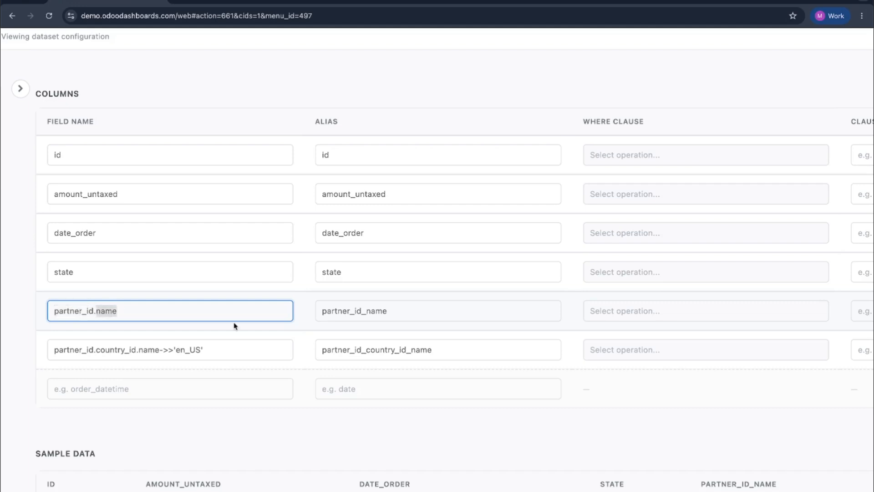
{"action": "left_click", "coordinate": [99, 315]}
{"action": "left_click_drag", "start_coordinate": [137, 311], "coordinate": [40, 310]}
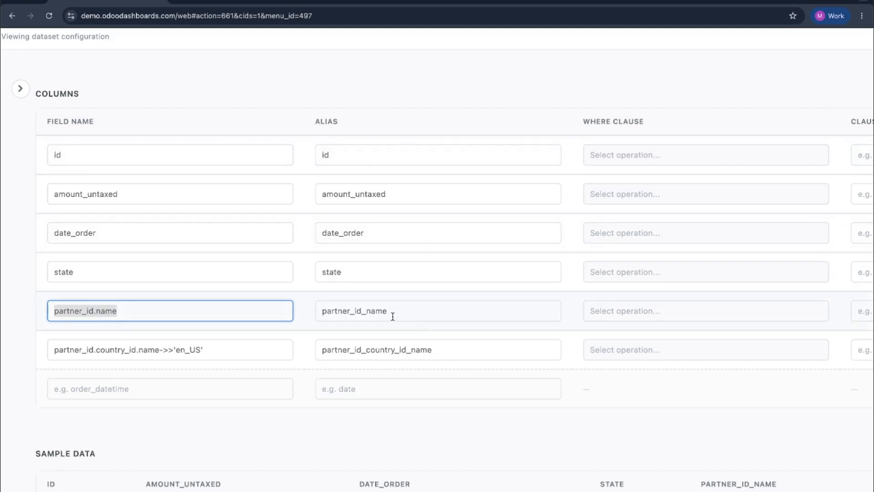
- Set the alias of the partner_id.name column to customer_name, save that row and check the renamed column in the sample data
{"action": "double_click", "coordinate": [422, 309]}
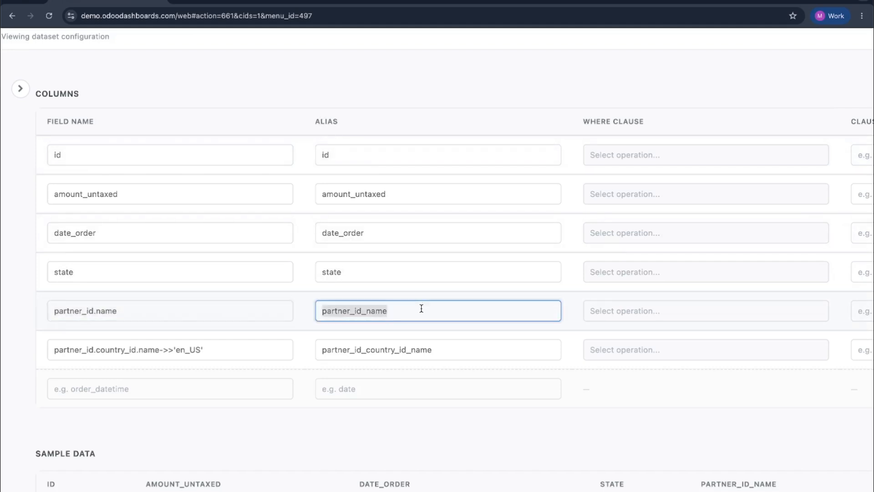
{"action": "type", "text": "customer_name"}
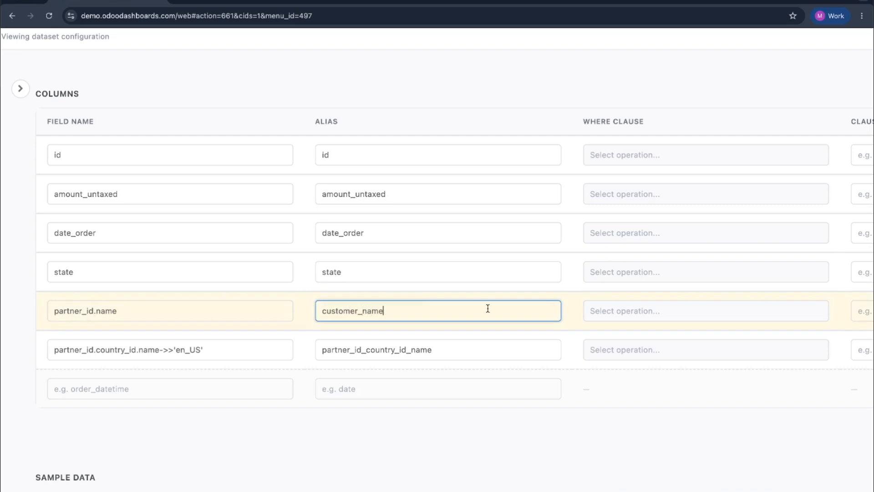
{"action": "scroll", "coordinate": [488, 309], "scroll_direction": "right", "scroll_amount": 9}
{"action": "left_click", "coordinate": [830, 315]}
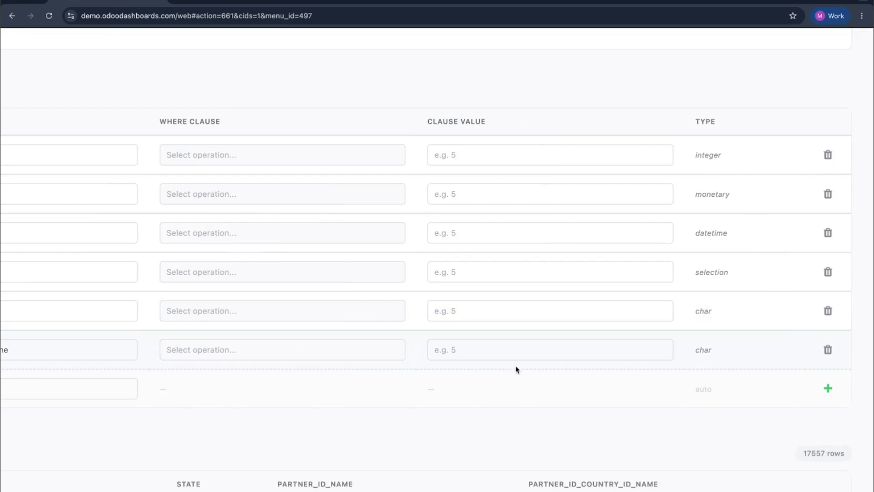
{"action": "scroll", "coordinate": [517, 369], "scroll_direction": "down", "scroll_amount": 3}
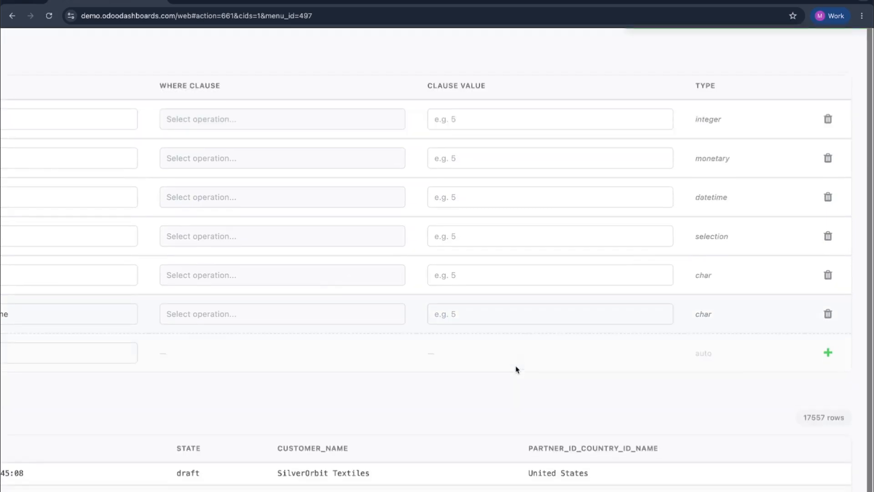
{"action": "scroll", "coordinate": [389, 414], "scroll_direction": "down", "scroll_amount": 2}
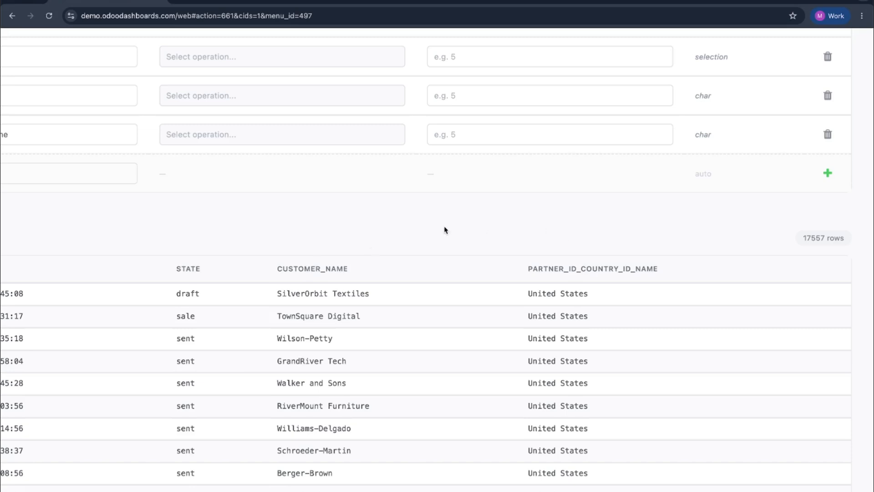
{"action": "scroll", "coordinate": [445, 230], "scroll_direction": "down", "scroll_amount": 5}
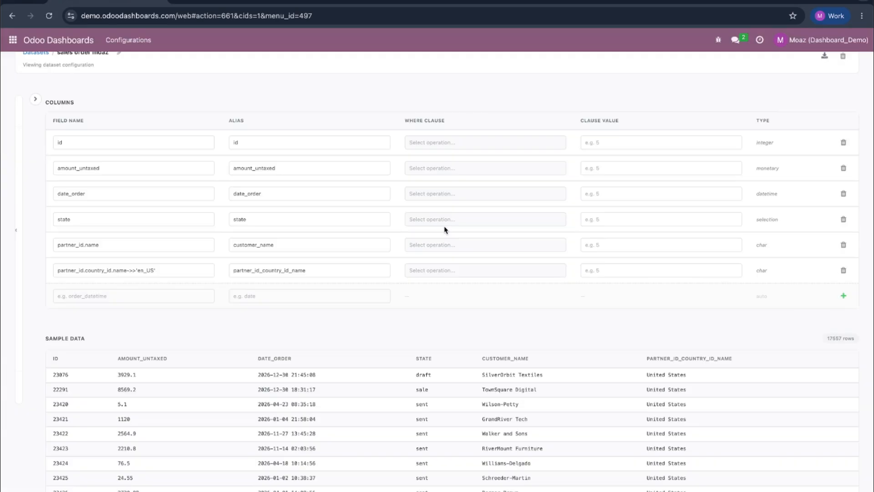